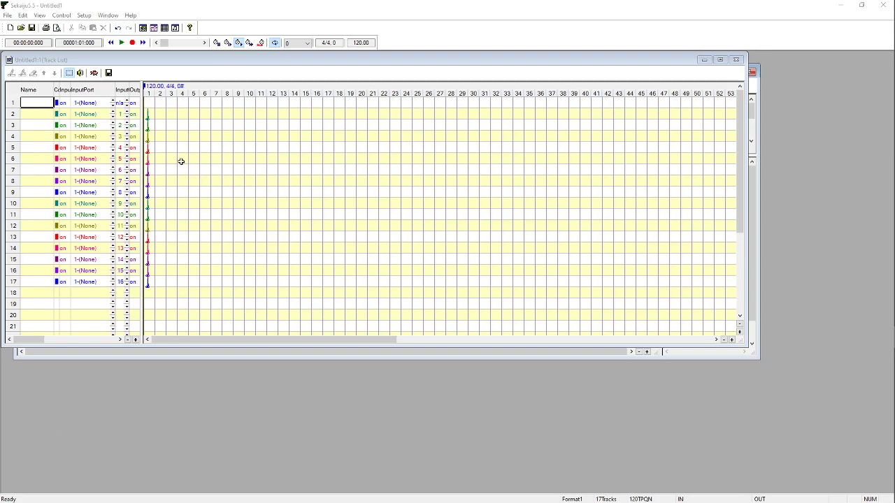
Select the bar 1 setup events across tracks 2–17, then select every event with Ctrl+A.
left_click(150, 110)
left_click(159, 147)
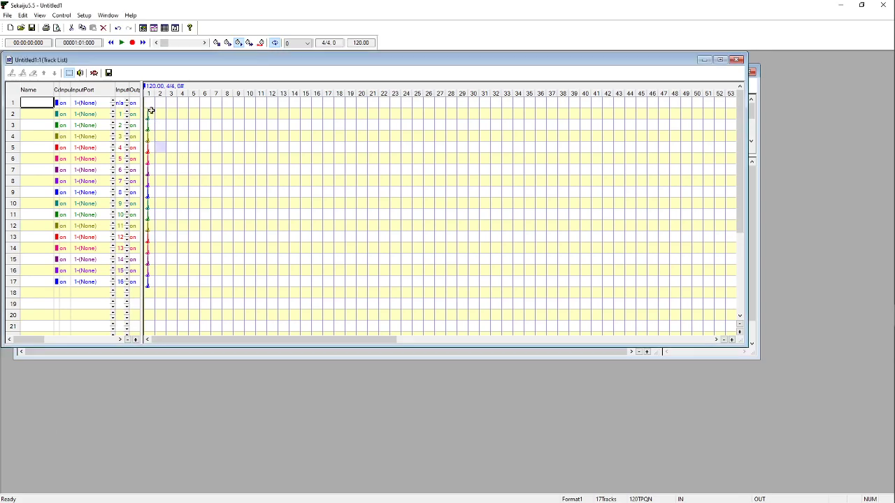
left_click_drag(151, 110, 146, 285)
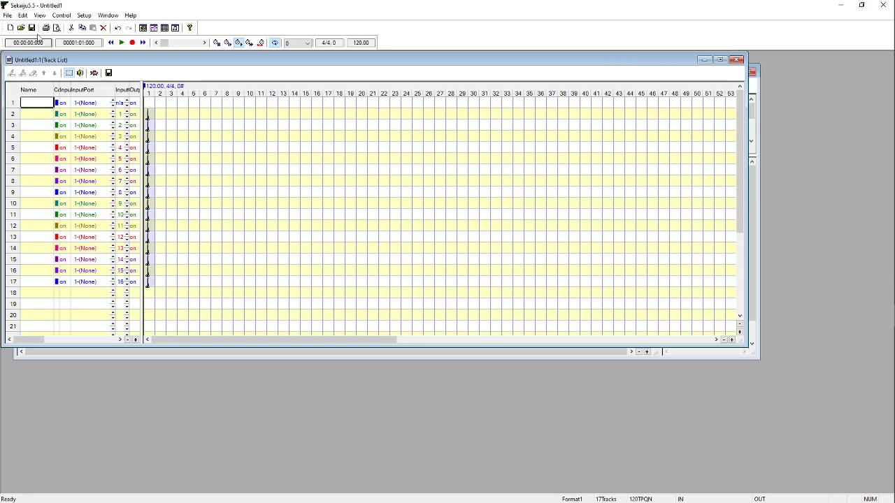
left_click(172, 114)
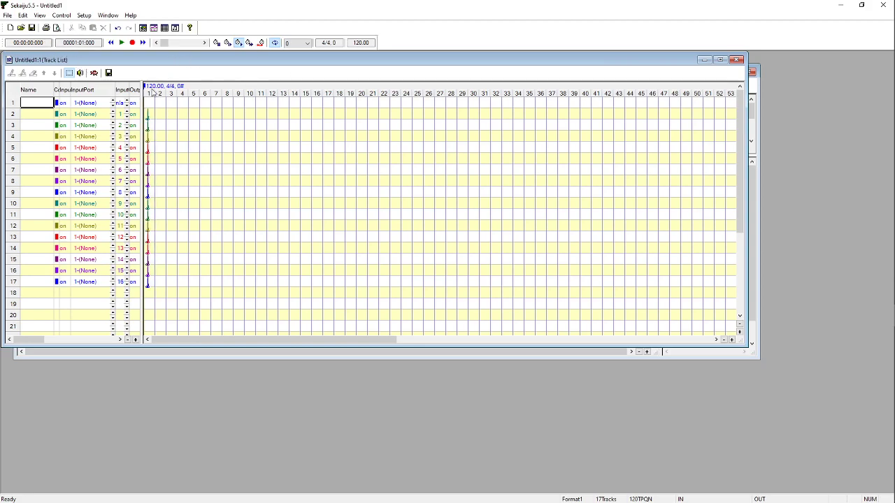
key("ctrl+a")
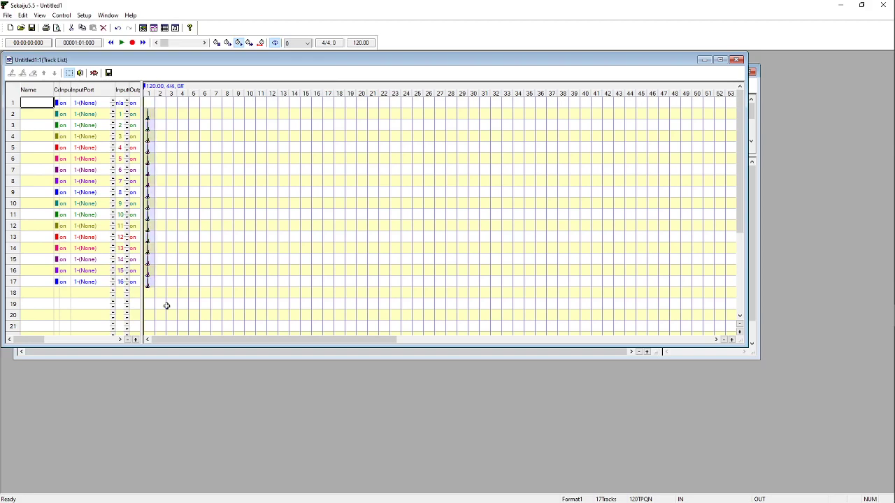
Apply Modify Event's Time to the selected events with Beat as unit and amount -2.
left_click(25, 16)
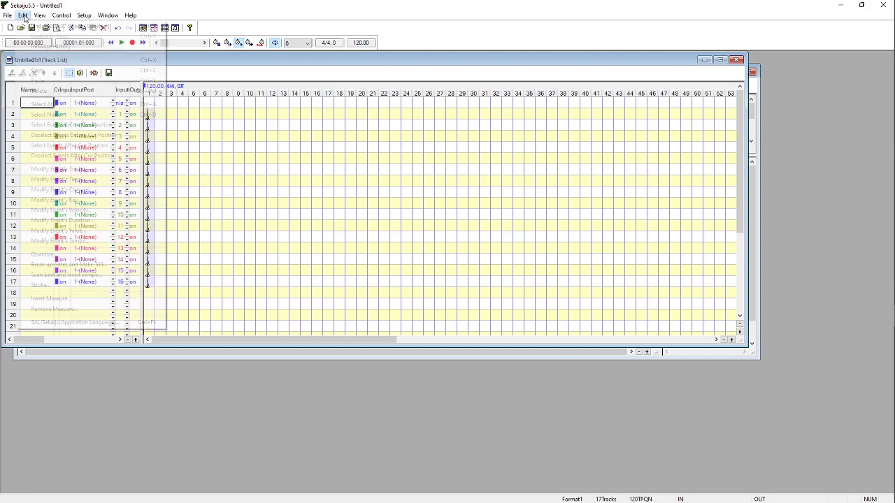
left_click(81, 179)
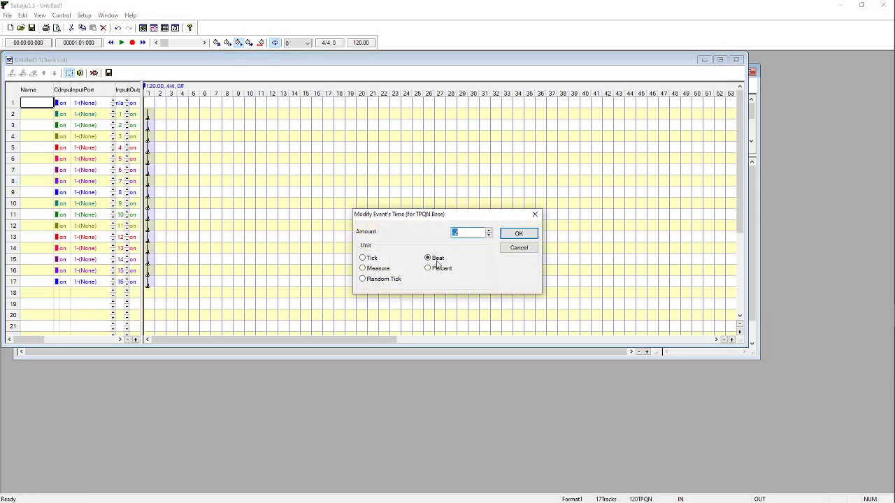
left_click(435, 259)
double_click(467, 233)
left_click(515, 235)
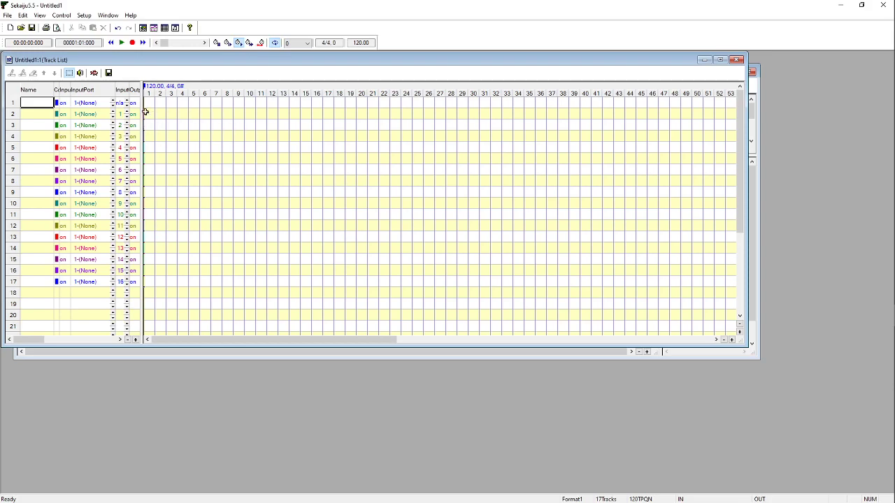
Open track 2's event list and select its End of Track row at 00002:01:000.
right_click(110, 114)
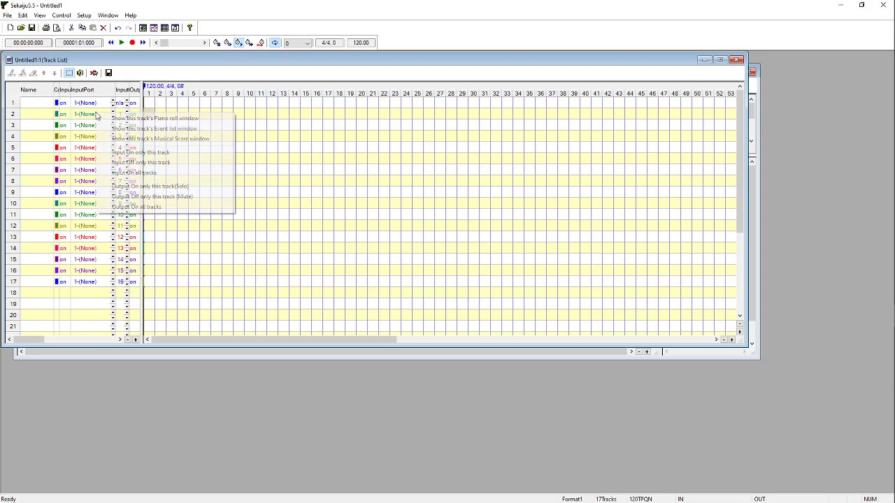
left_click(160, 130)
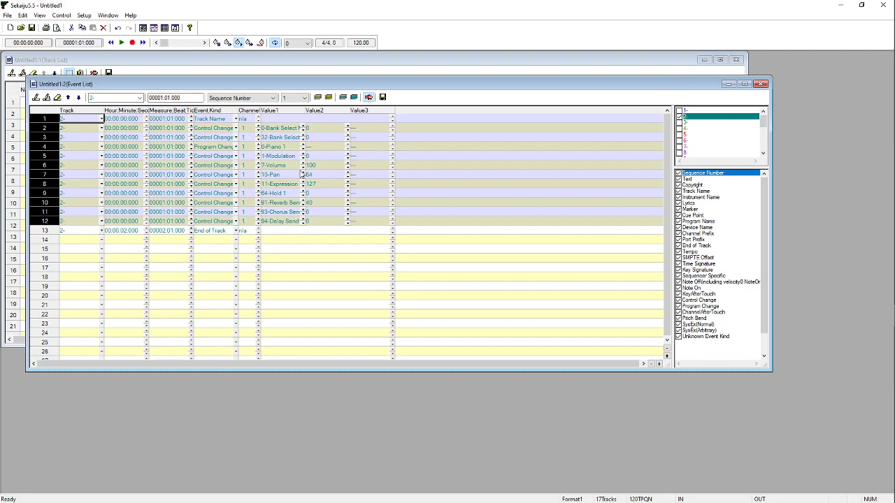
left_click(207, 233)
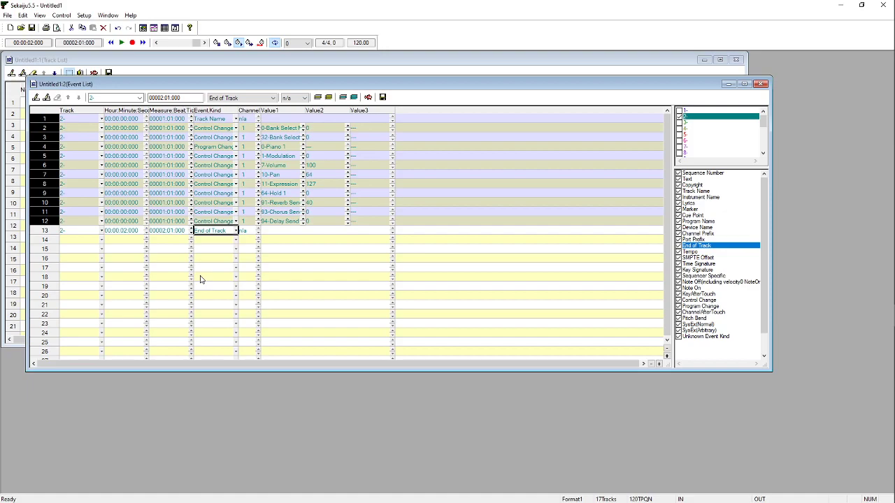
Open track 2 in the piano roll and draw an eight-note melody across bars 1–2.
left_click(185, 60)
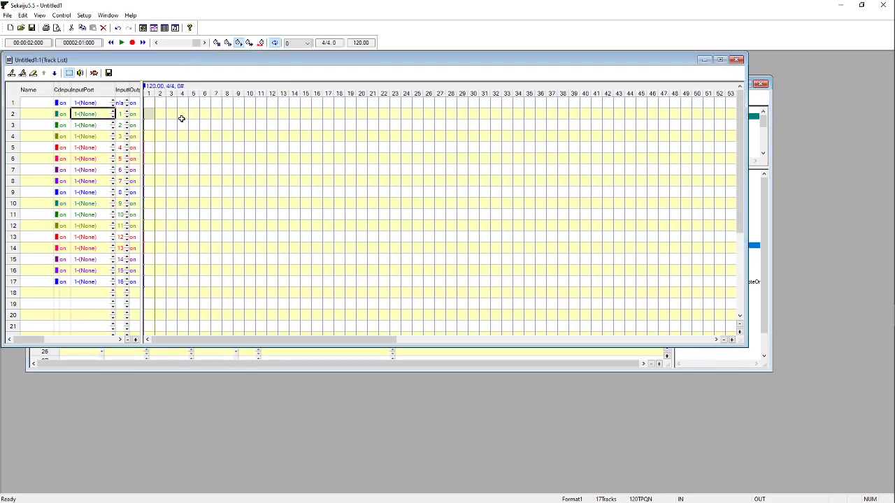
right_click(149, 116)
left_click(200, 118)
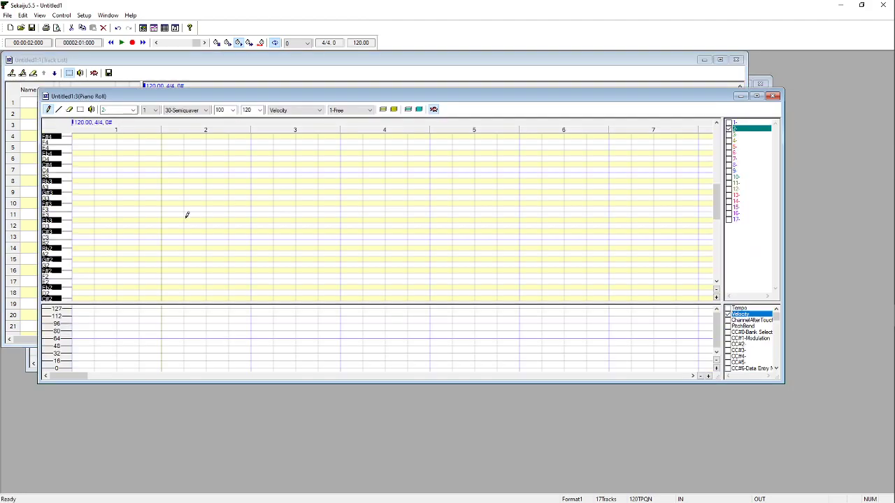
left_click(81, 236)
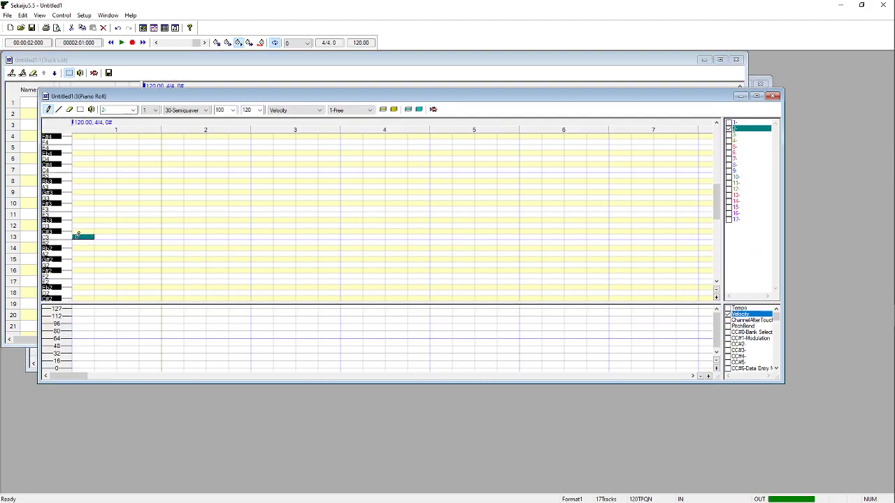
left_click(103, 225)
left_click(120, 209)
left_click(141, 213)
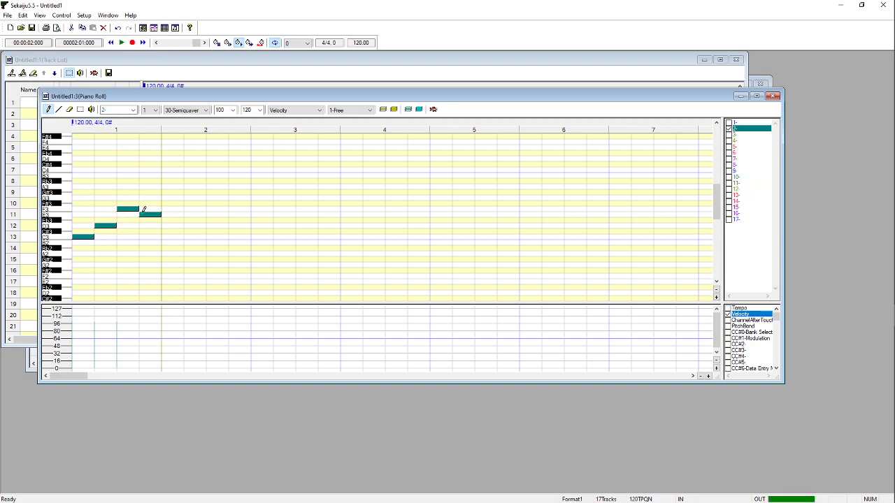
left_click(168, 225)
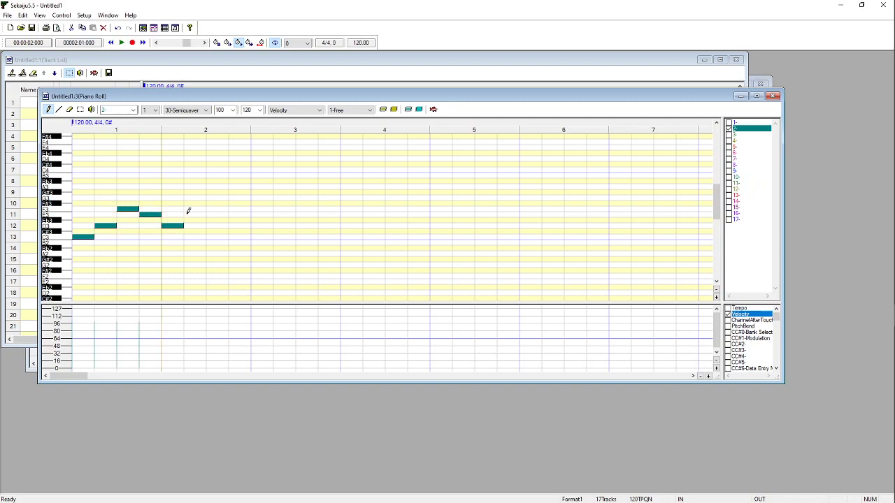
left_click(187, 213)
left_click(210, 197)
left_click(234, 208)
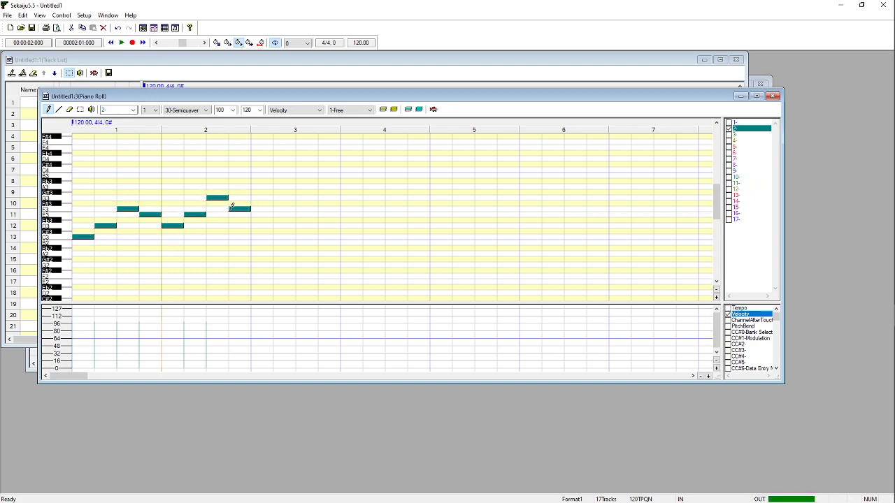
Erase the stray note at bar 3, then play the song and stop it partway through.
scroll(364, 195, "down", 2)
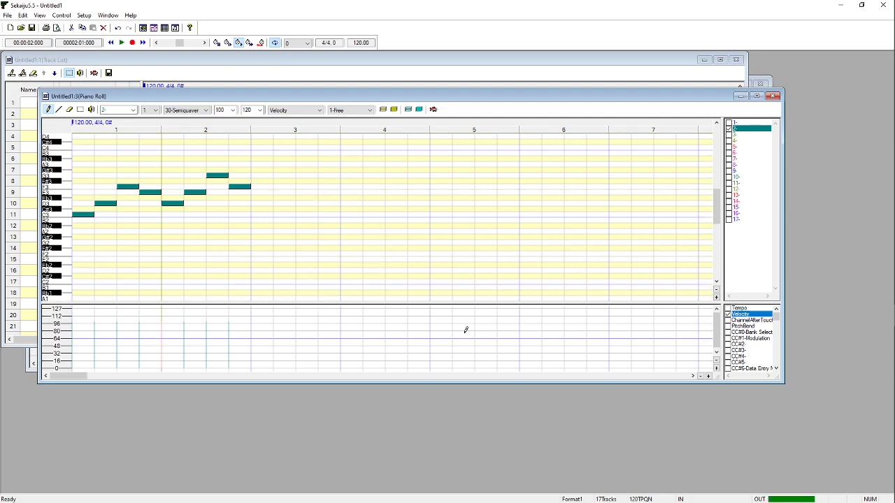
left_click(325, 164)
key("e")
left_click(326, 164)
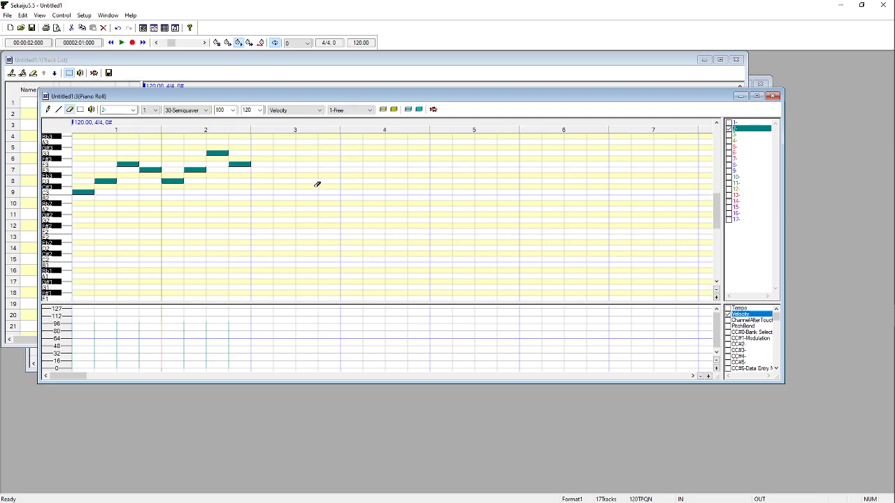
key("space")
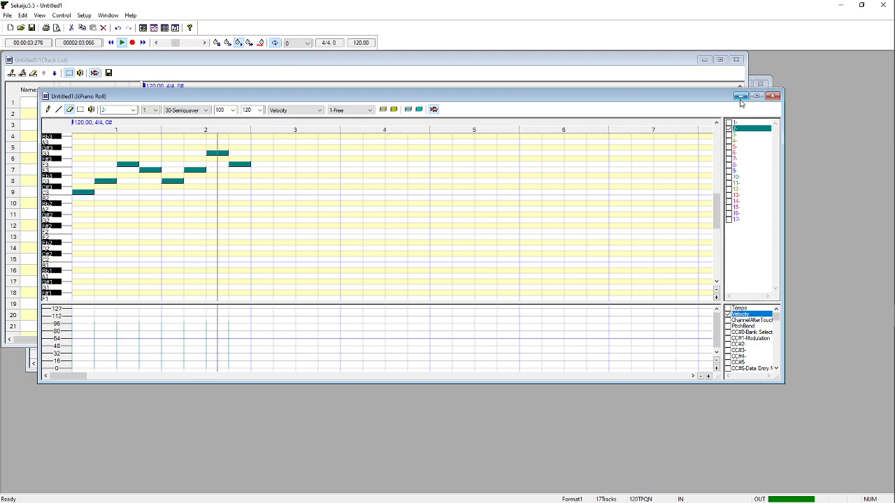
key("space")
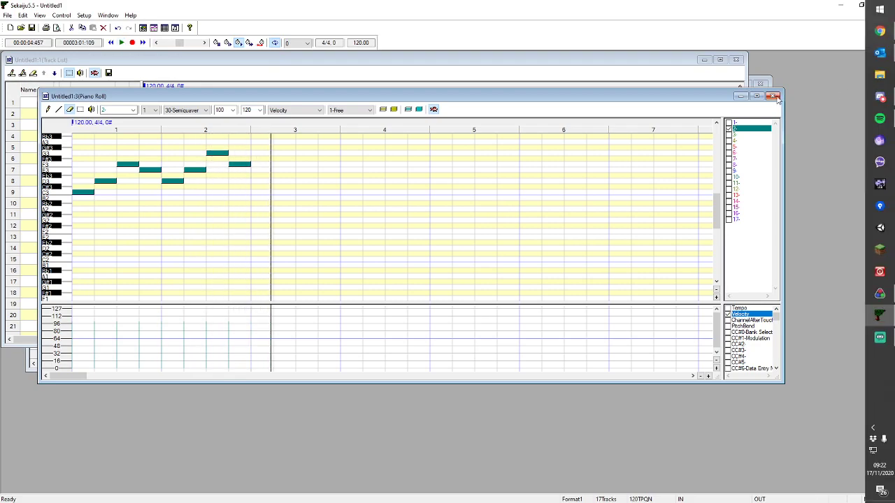
Close the piano roll and open track 2's event list.
left_click(773, 96)
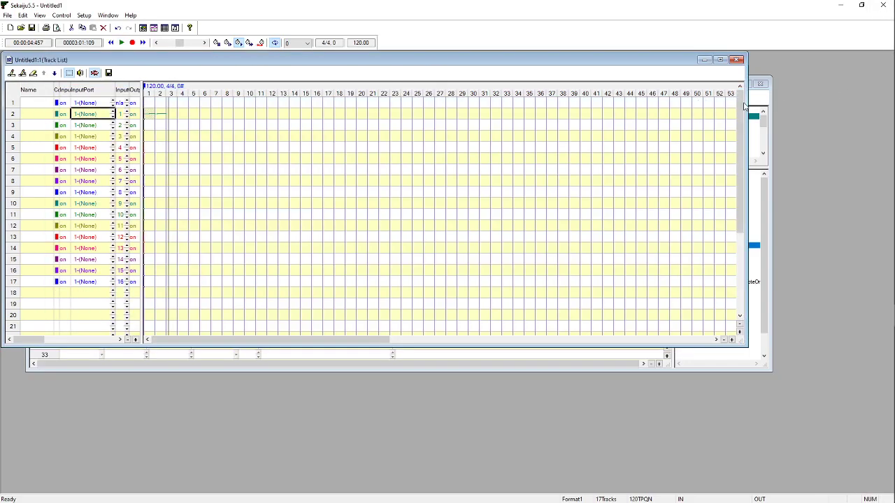
right_click(98, 120)
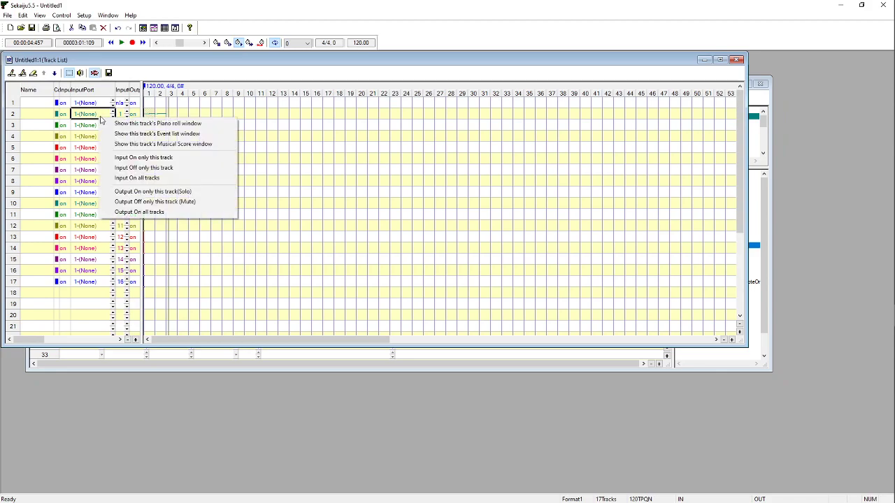
left_click(153, 134)
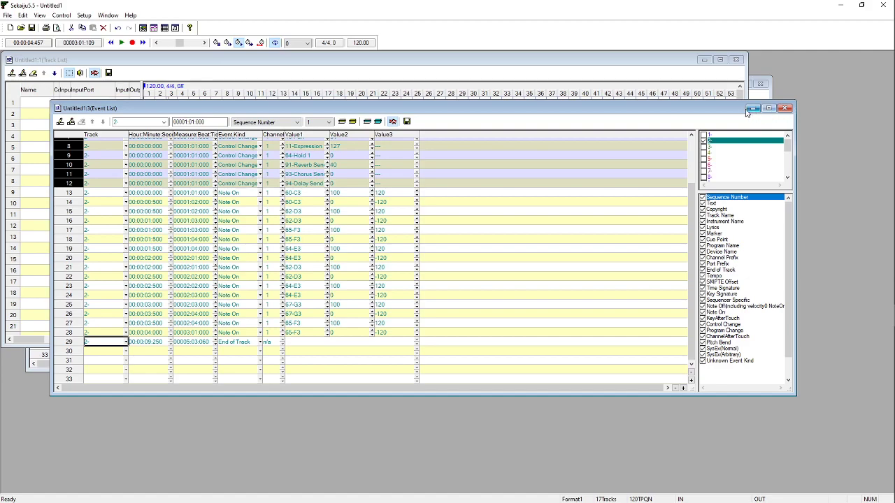
Show events from all tracks, filtered to only End of Track events.
right_click(732, 148)
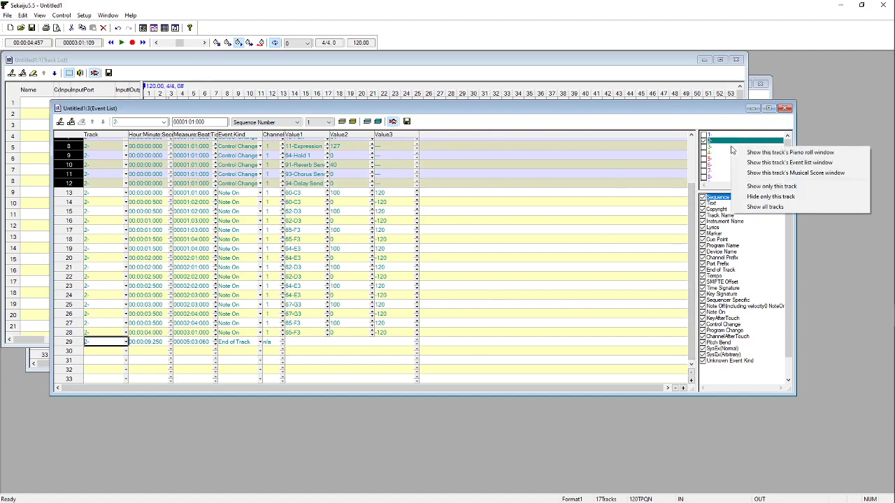
left_click(765, 207)
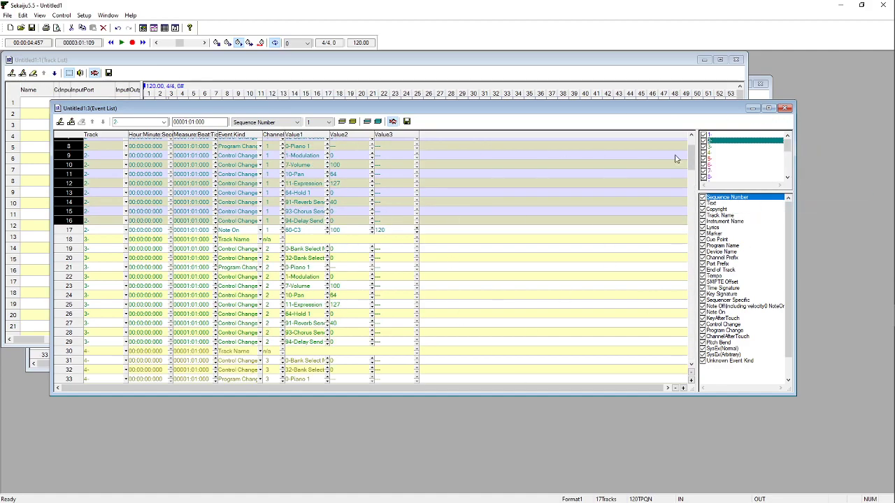
left_click_drag(694, 157, 694, 347)
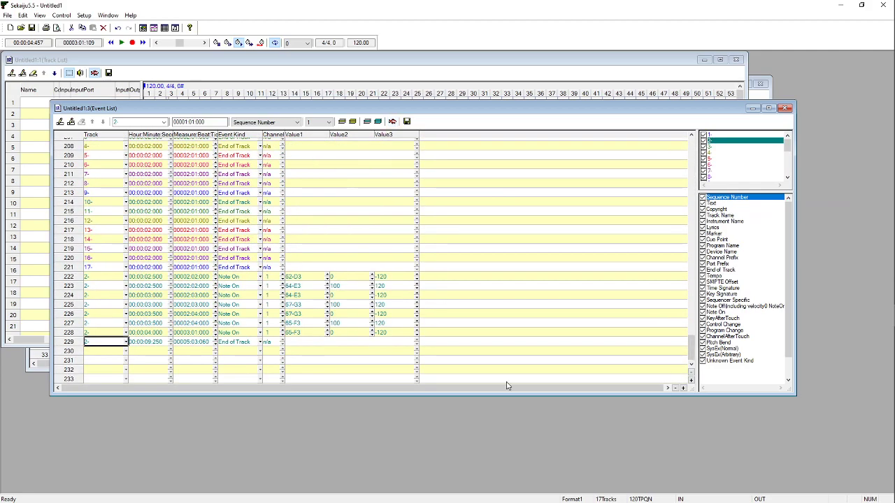
right_click(249, 344)
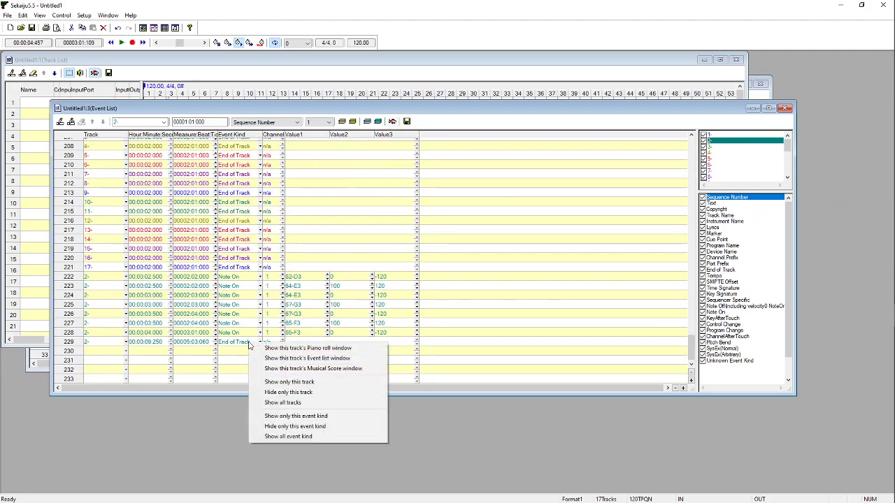
left_click(297, 437)
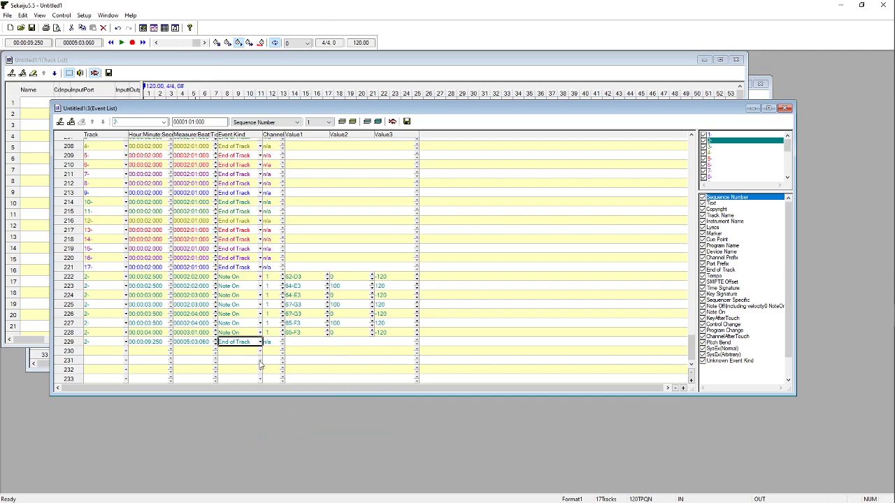
right_click(241, 290)
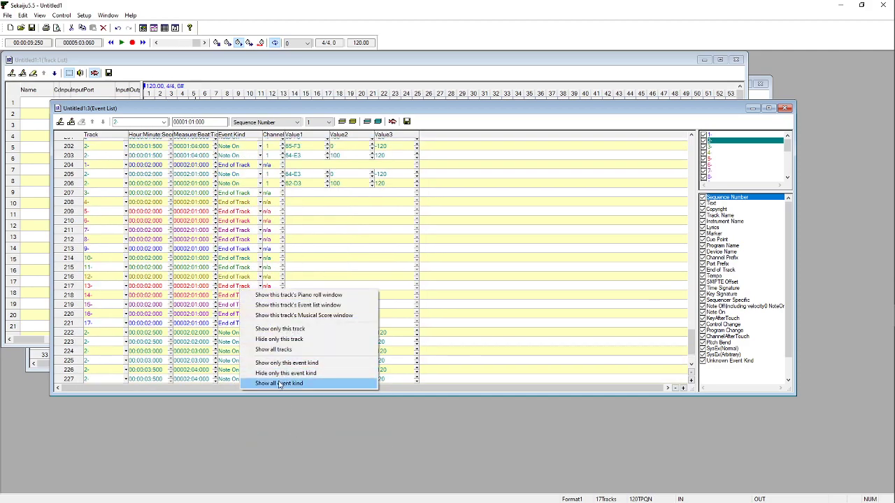
left_click(285, 363)
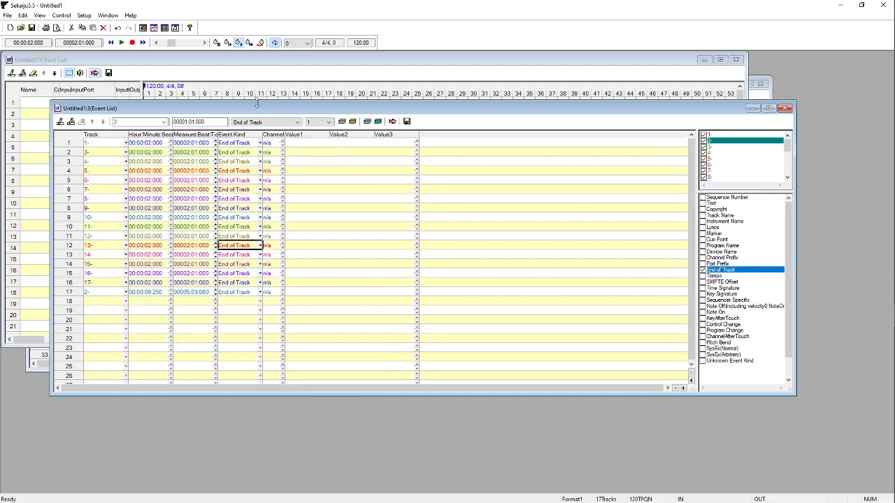
left_click(263, 68)
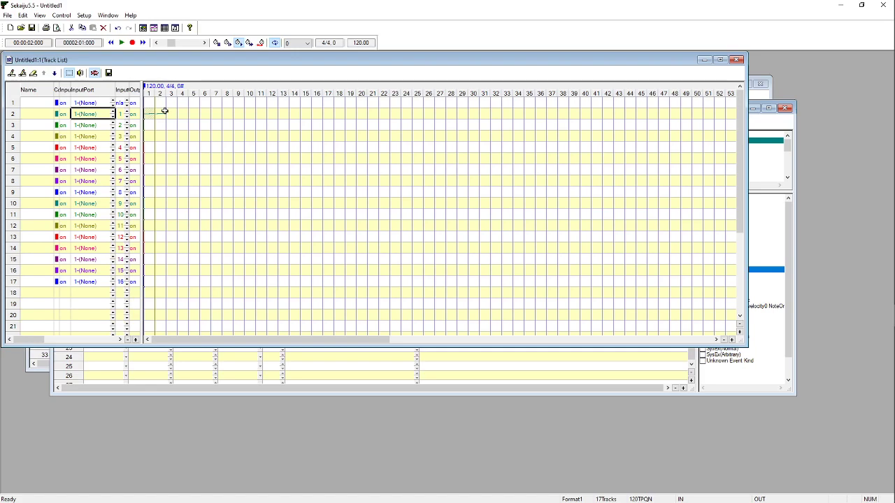
Edit track 2's End of Track Measure:Beat cell to 00003:01:000.
left_click(315, 390)
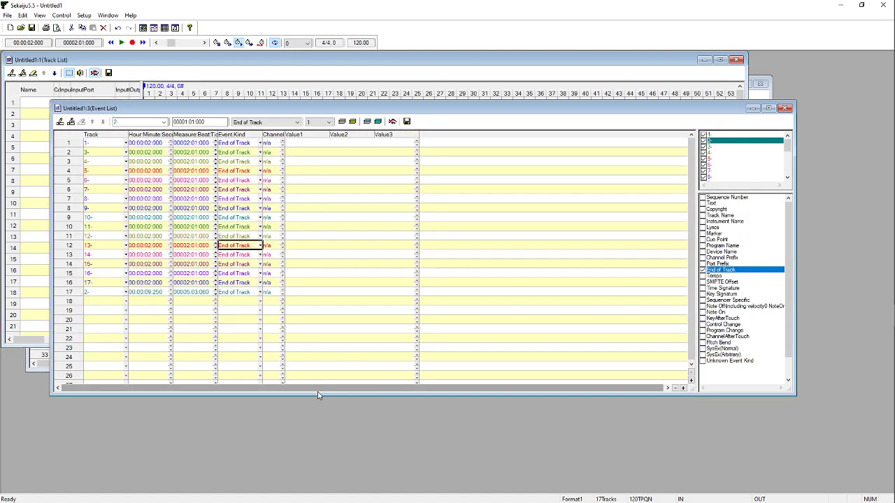
double_click(186, 293)
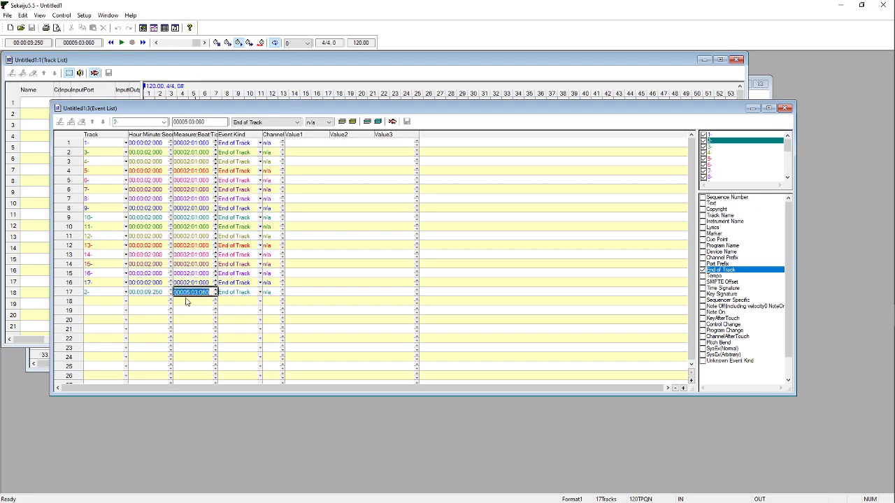
left_click(195, 292)
key("BackSpace")
type("1:000")
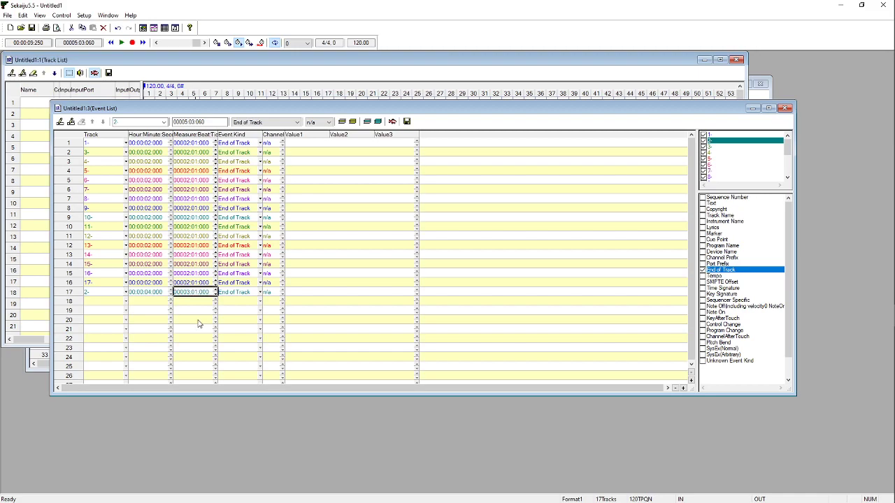
Rewind to the start and play the song from bar 1.
left_click(190, 66)
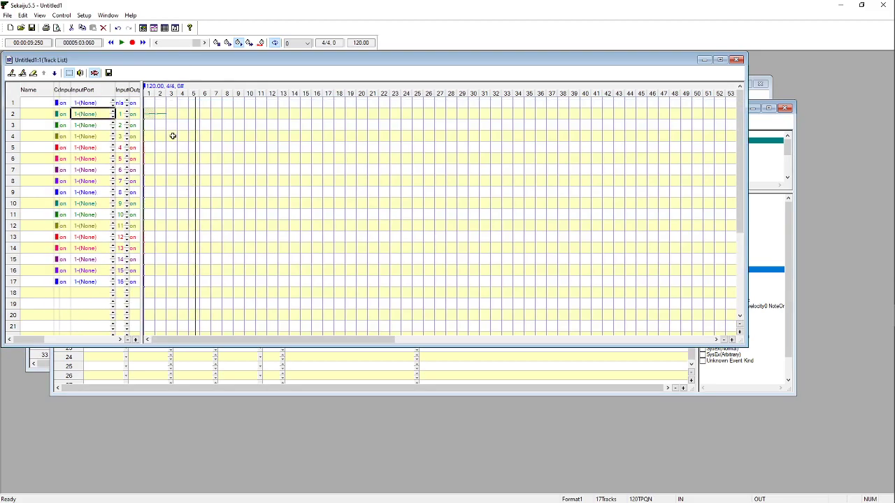
left_click(110, 43)
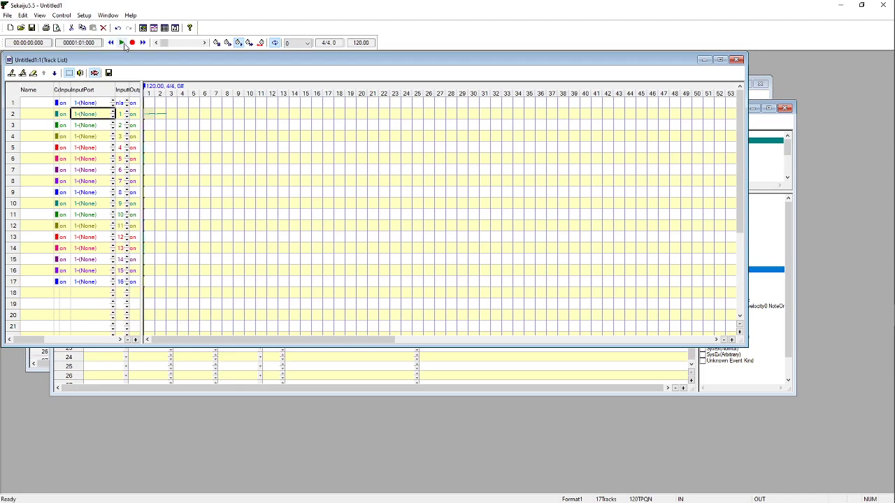
left_click(121, 42)
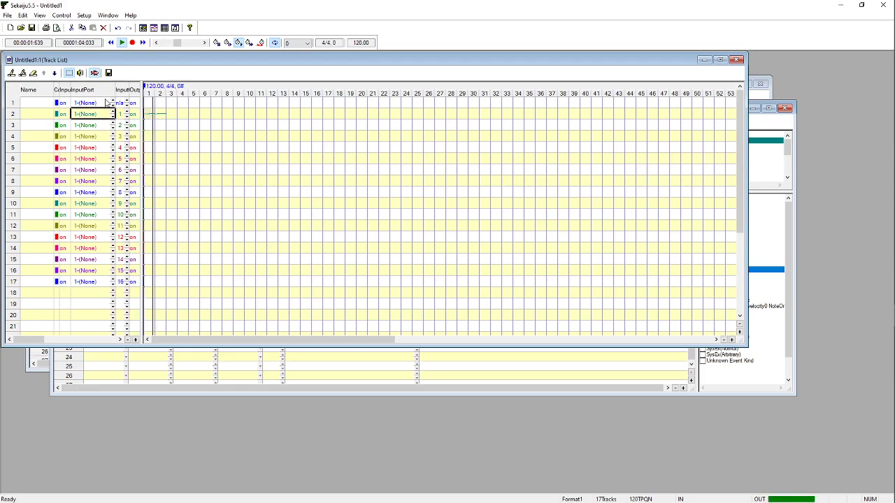